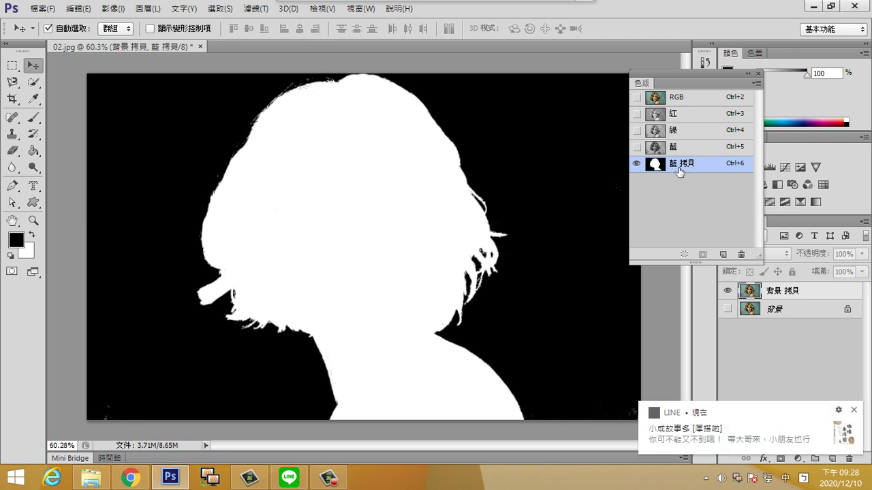
- Load the 藍 拷貝 channel as a selection of the woman's white silhouette
key(shift)
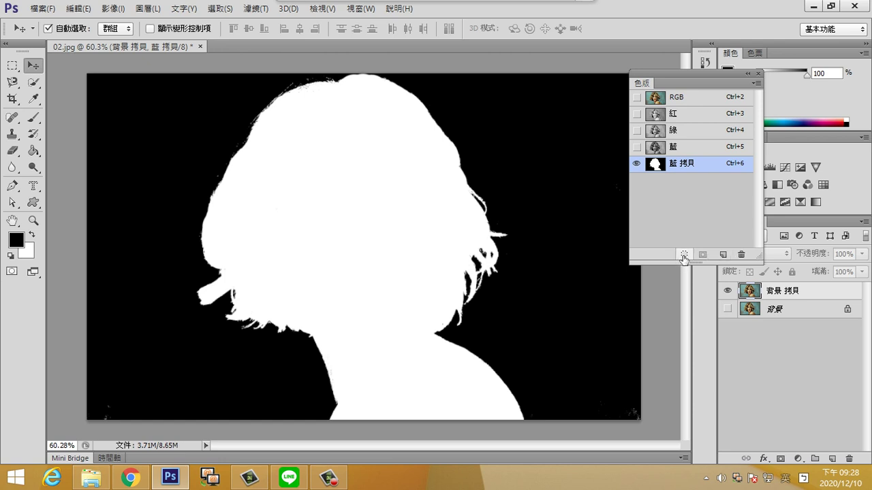
click(684, 256)
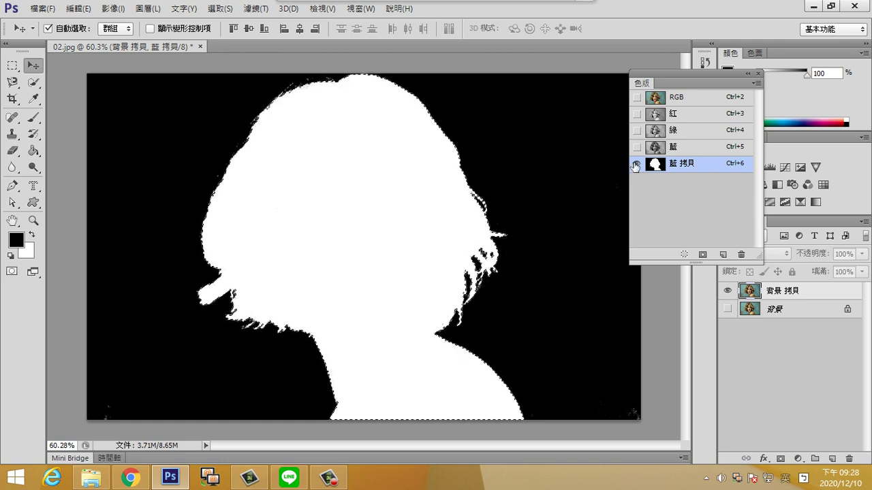
- Toggle channel visibility to compare the 藍 拷貝 mask against the colour photo
click(637, 98)
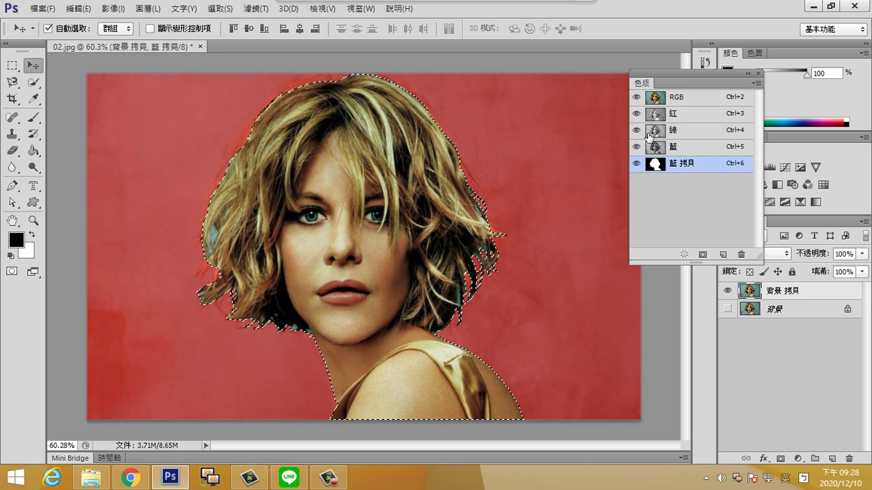
click(638, 166)
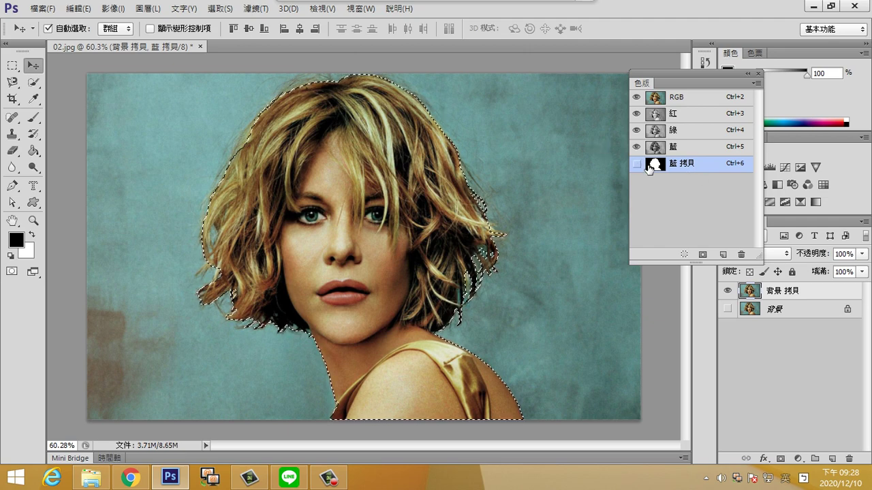
click(636, 165)
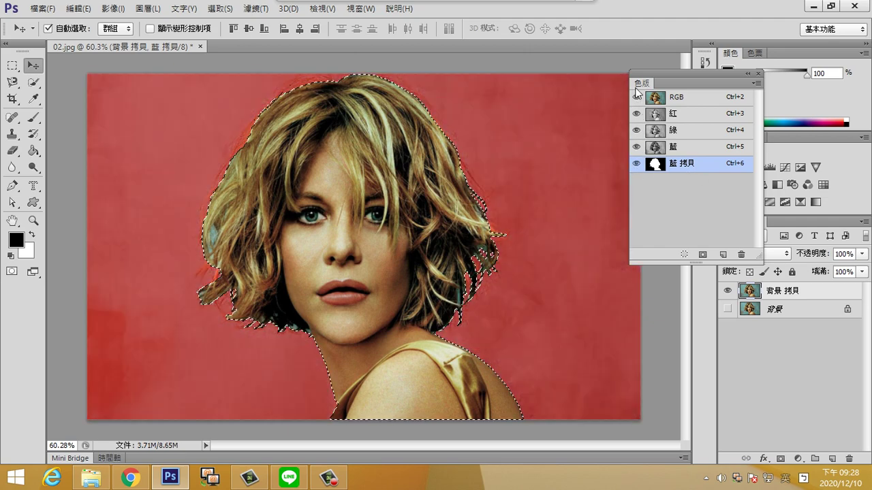
click(675, 163)
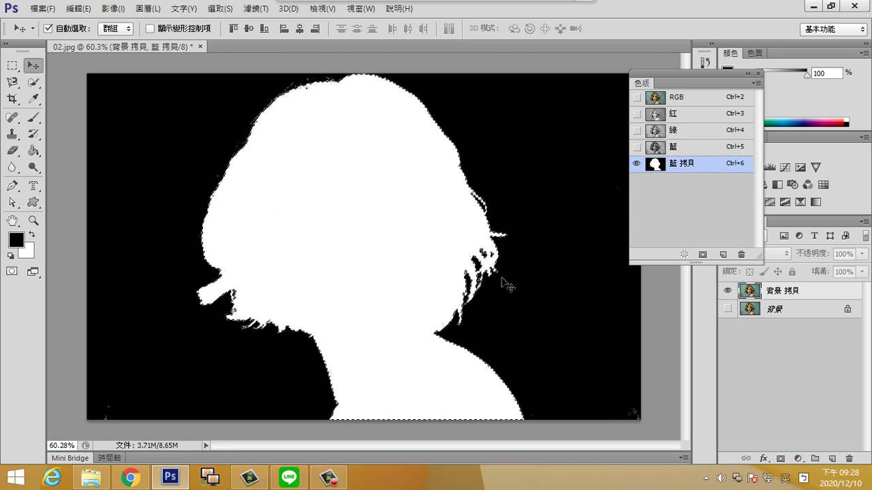
- Restore the RGB view with 藍 拷貝 hidden, and move the Channels and Layers panels aside
click(637, 98)
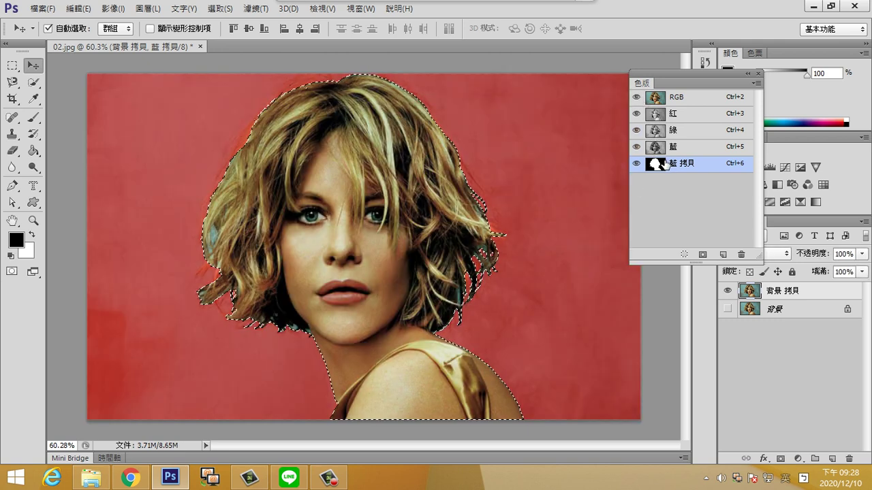
click(636, 165)
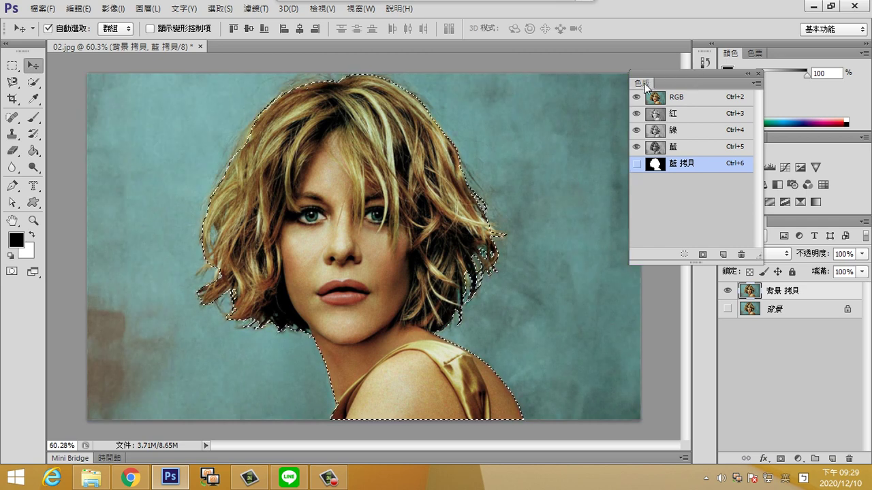
drag(690, 68, 616, 61)
drag(752, 222, 552, 181)
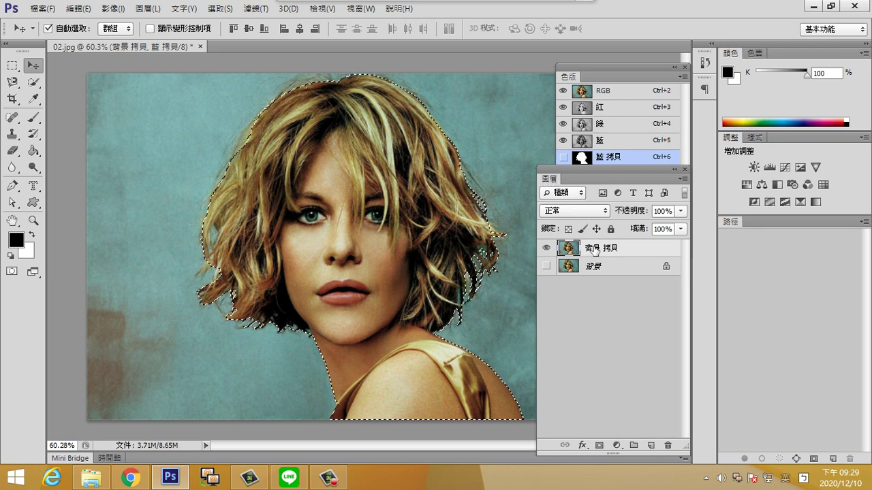
- Add a layer mask to 背景 拷貝 from the hair selection, then switch to the TRBS10.0 window
click(599, 445)
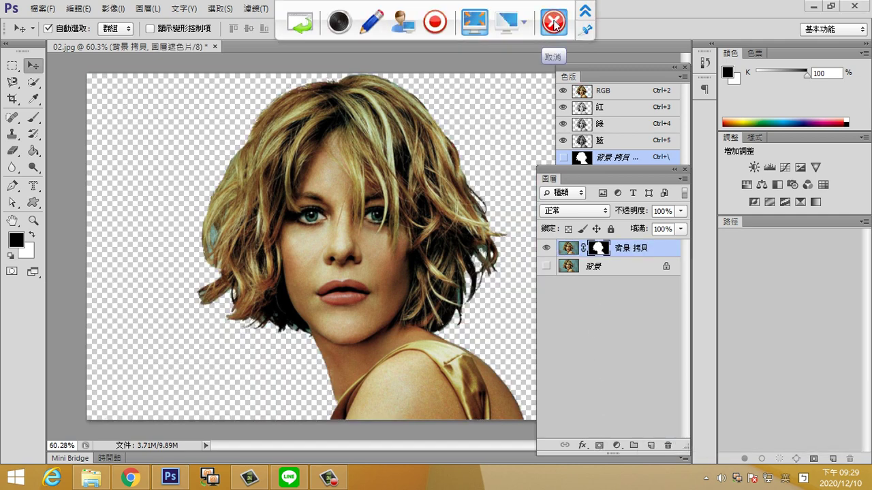
click(553, 22)
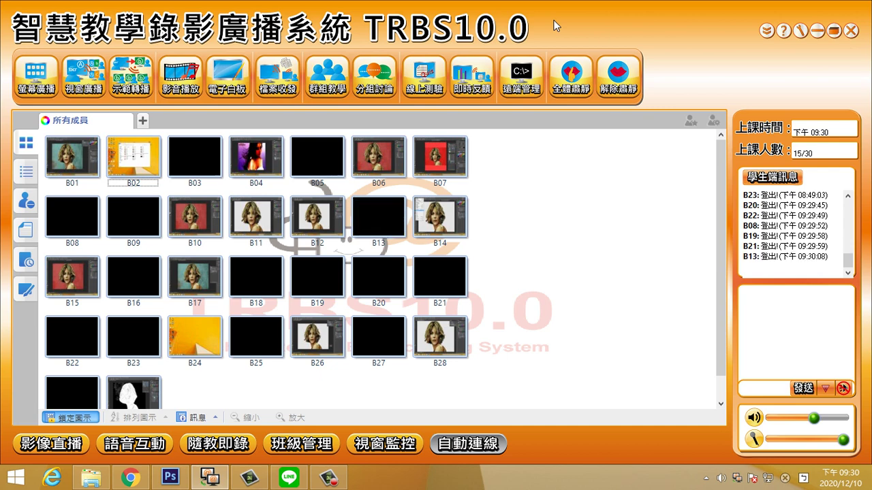
- Minimize the TRBS10.0 broadcast window to bring the masked portrait back into view
click(816, 30)
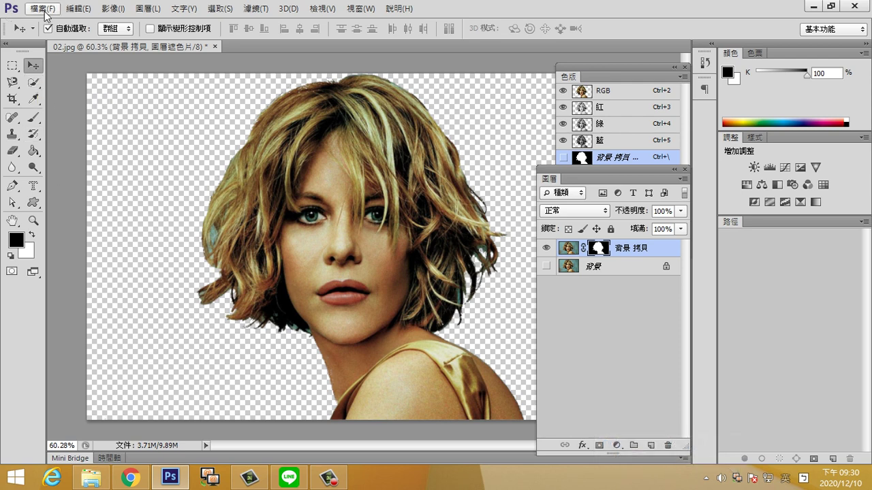
- Save the document as 02.psd in Photoshop format with maximum compatibility
click(41, 8)
click(97, 164)
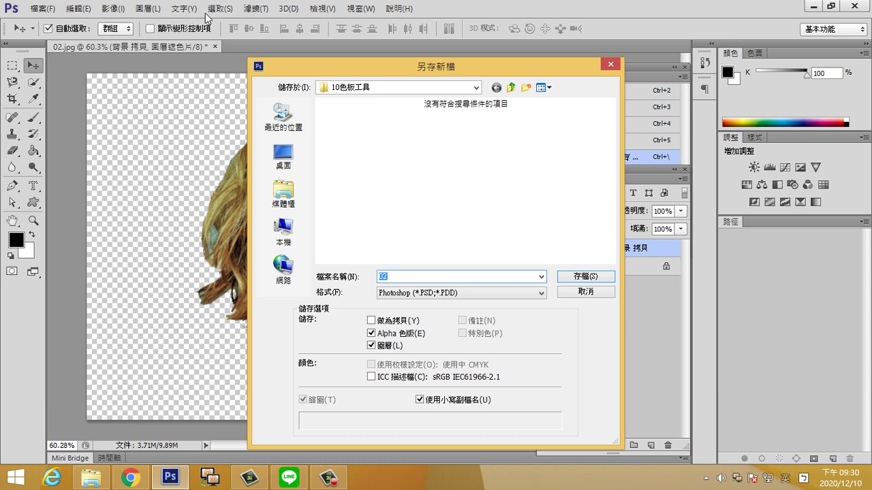
click(436, 293)
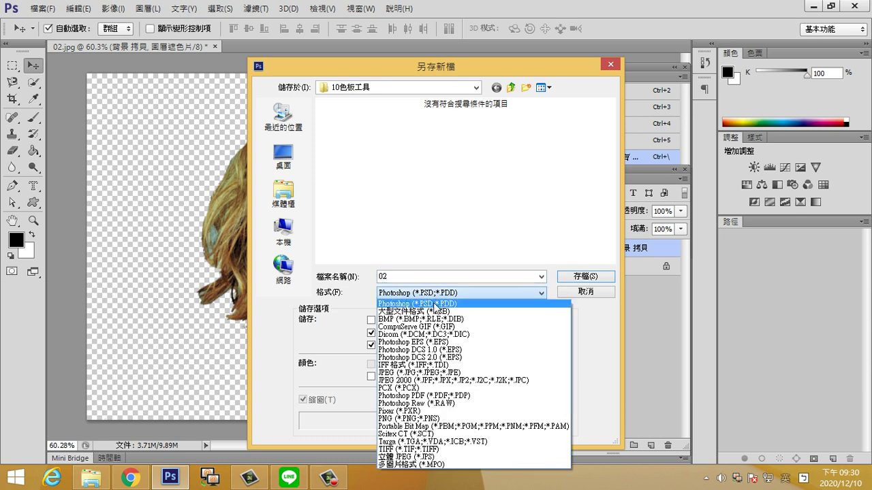
click(435, 294)
click(590, 278)
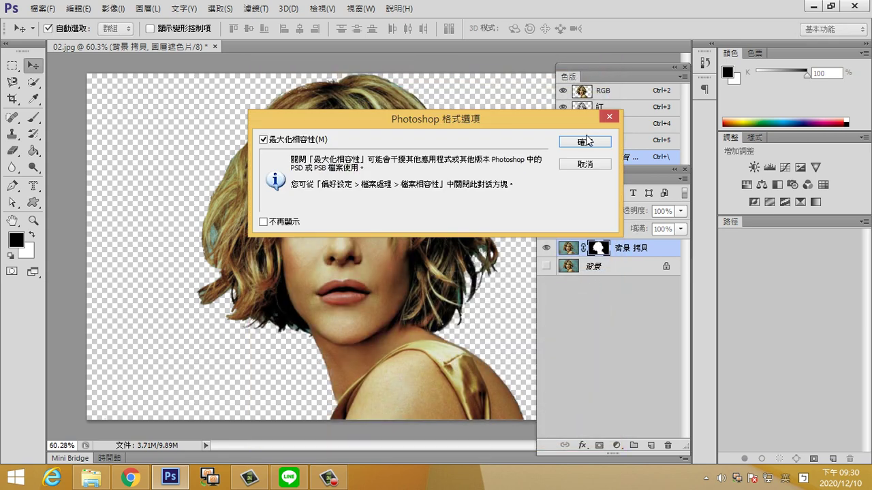
click(584, 142)
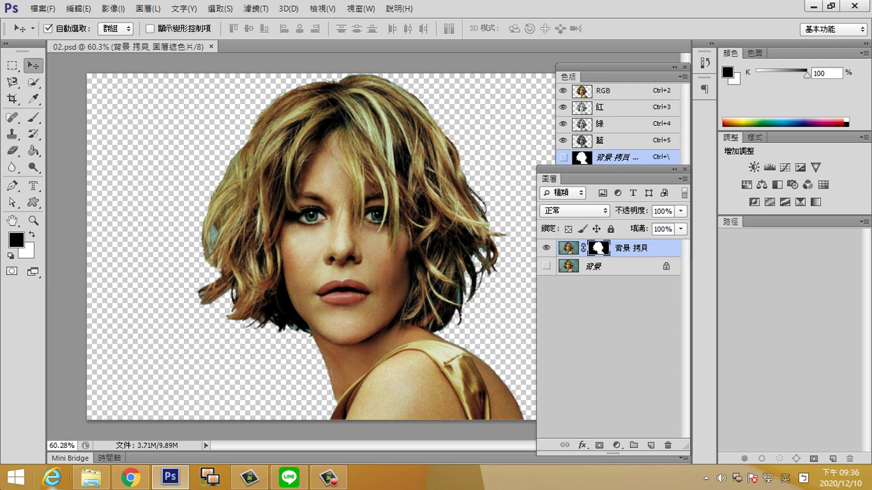
- Quit Photoshop with the window's Close (X) button
click(855, 6)
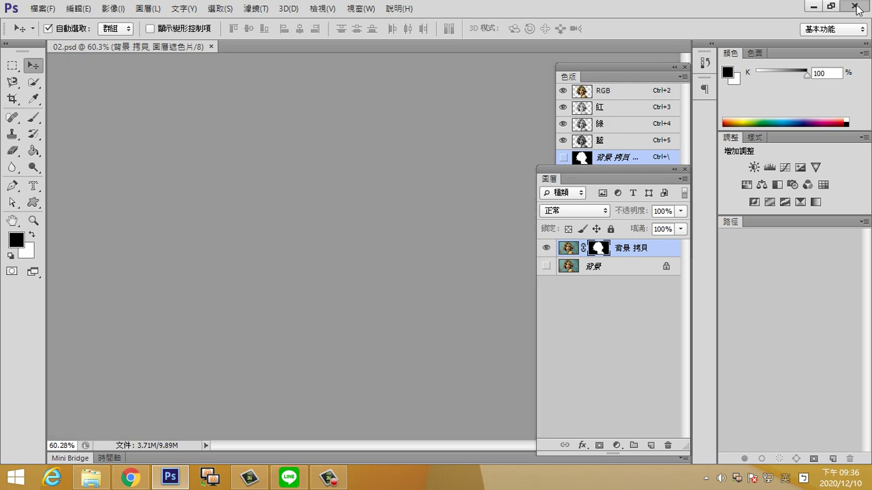